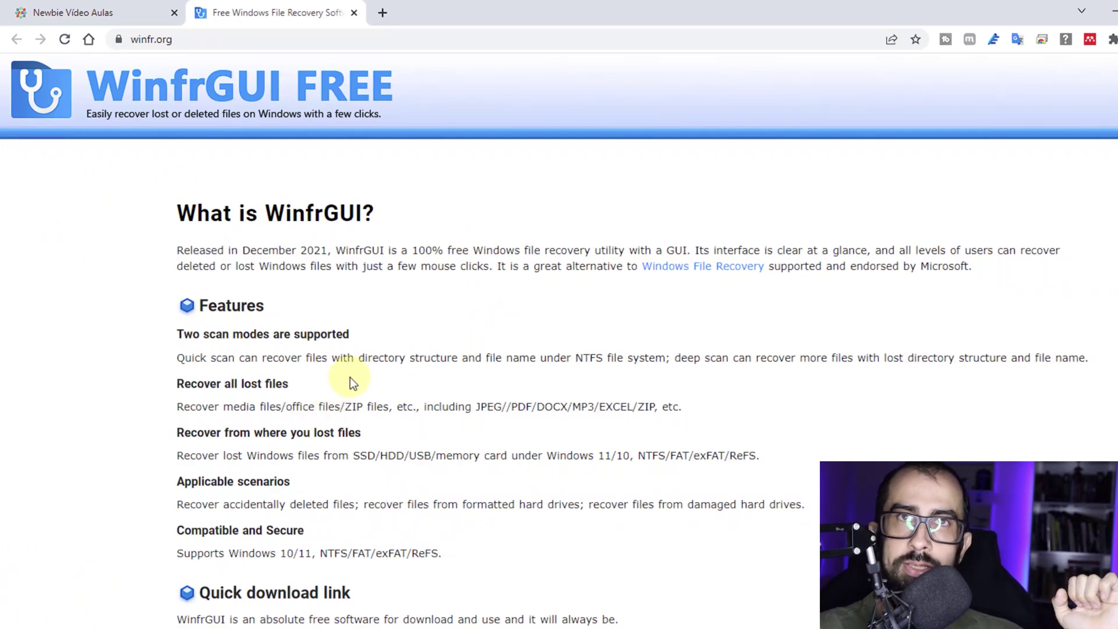
# Download the free WinfrGUI installer and save it as WinfrGUI_Setup.exe in the Área de Trabalho folder.
pyautogui.scroll(-5, 353, 377)
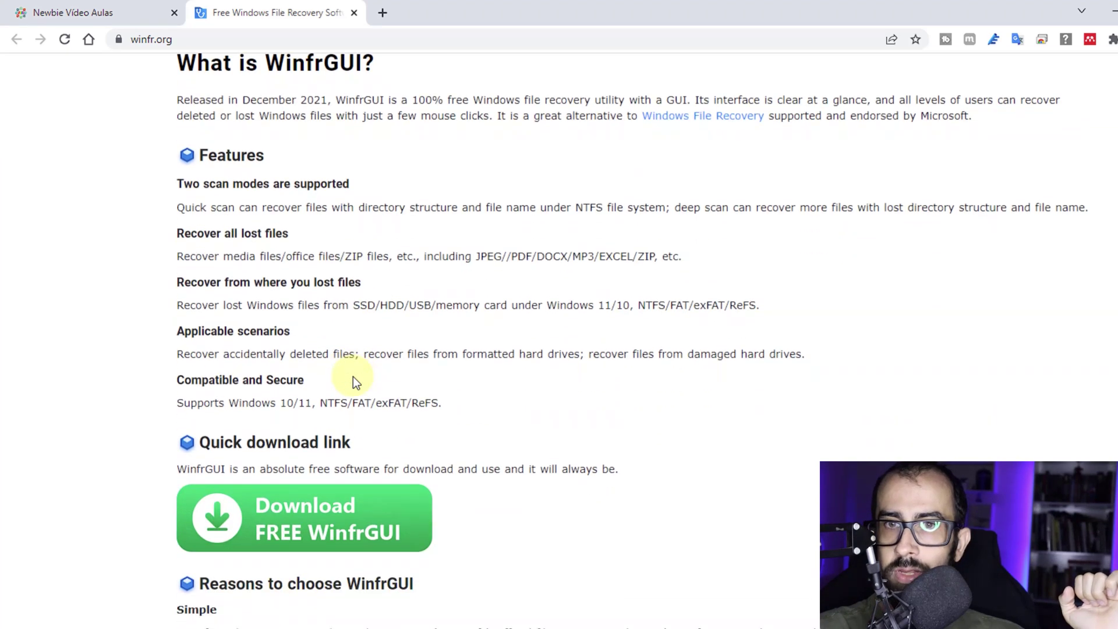
pyautogui.scroll(-1, 356, 378)
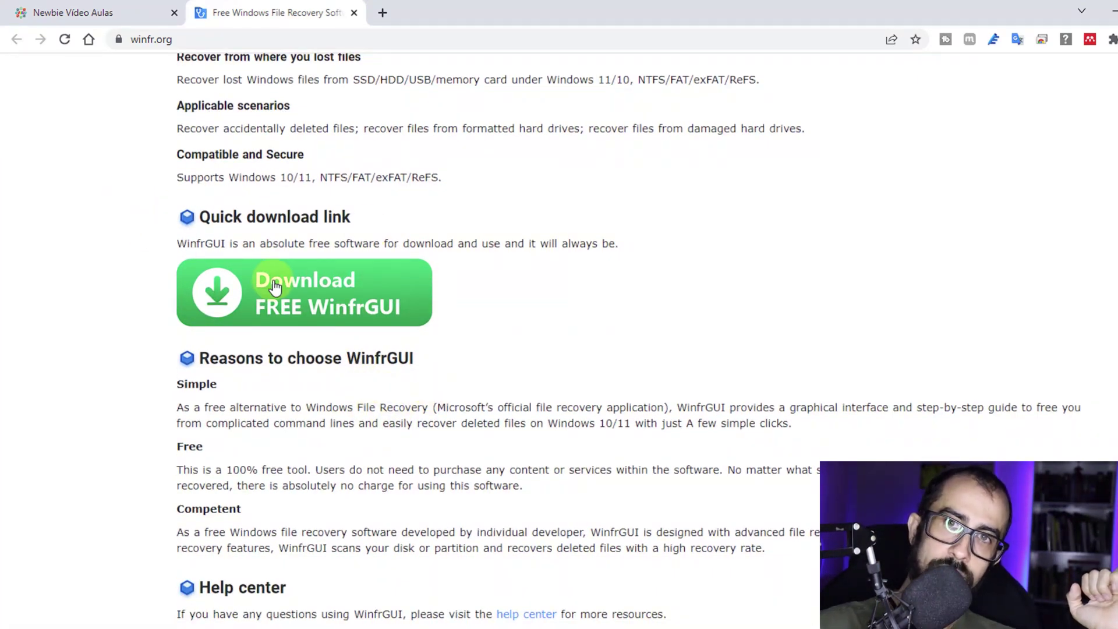
pyautogui.click(338, 291)
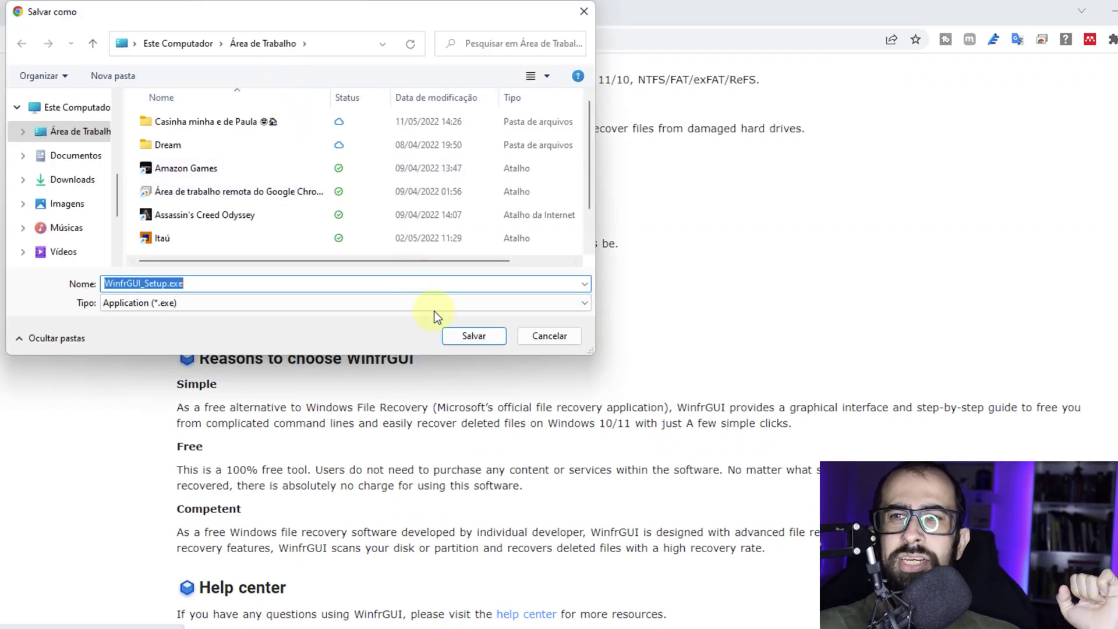
pyautogui.click(475, 336)
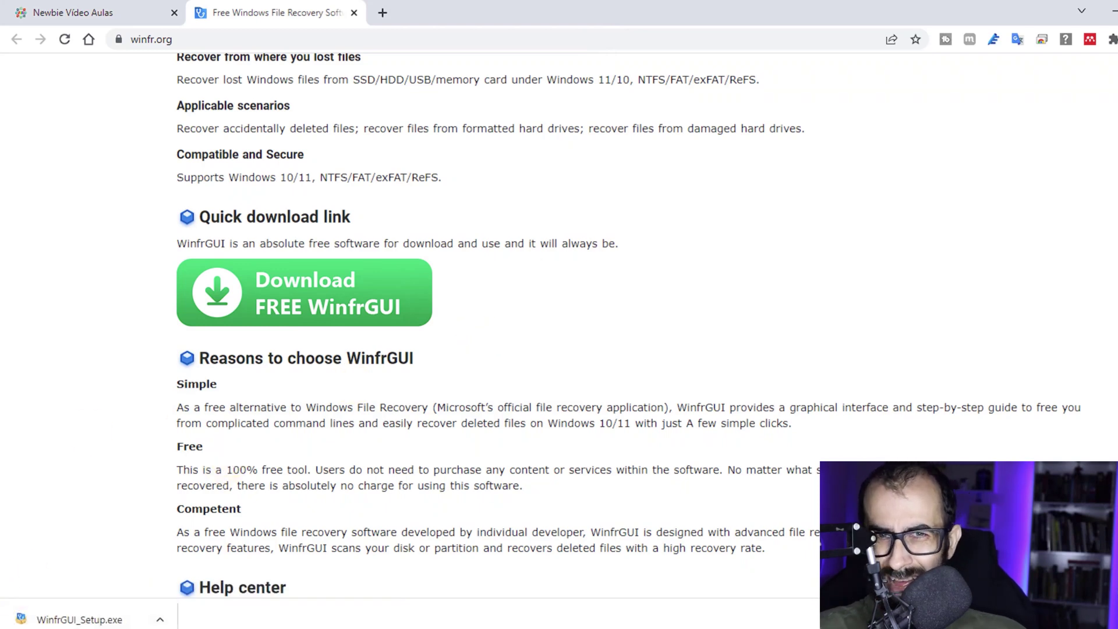
# Run the downloaded WinfrGUI_Setup.exe installer and accept its license agreement.
pyautogui.click(74, 619)
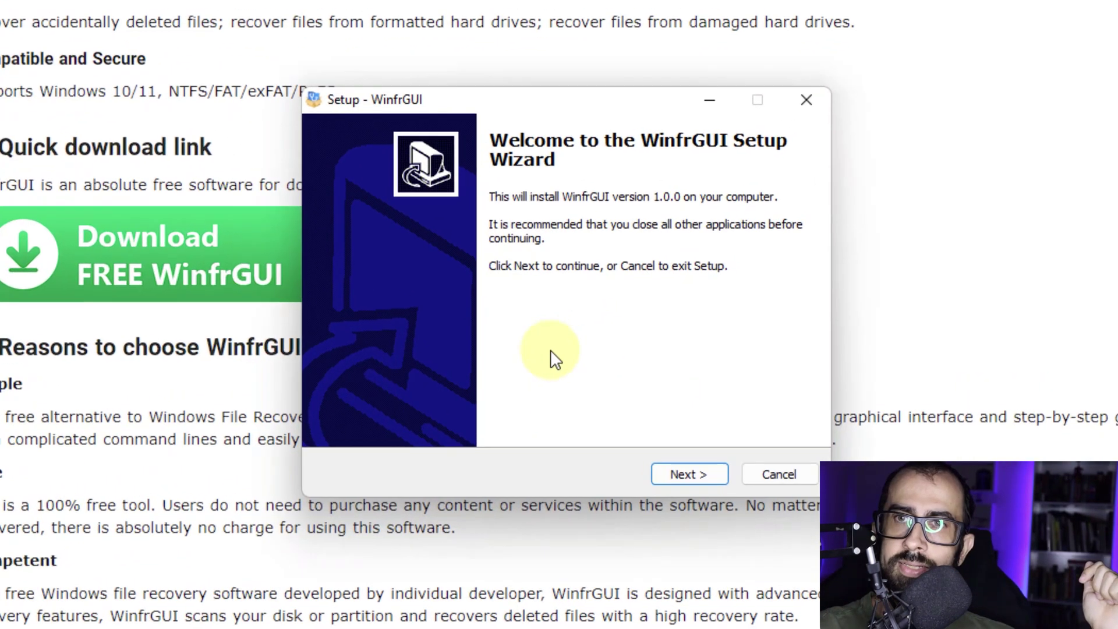
pyautogui.click(578, 358)
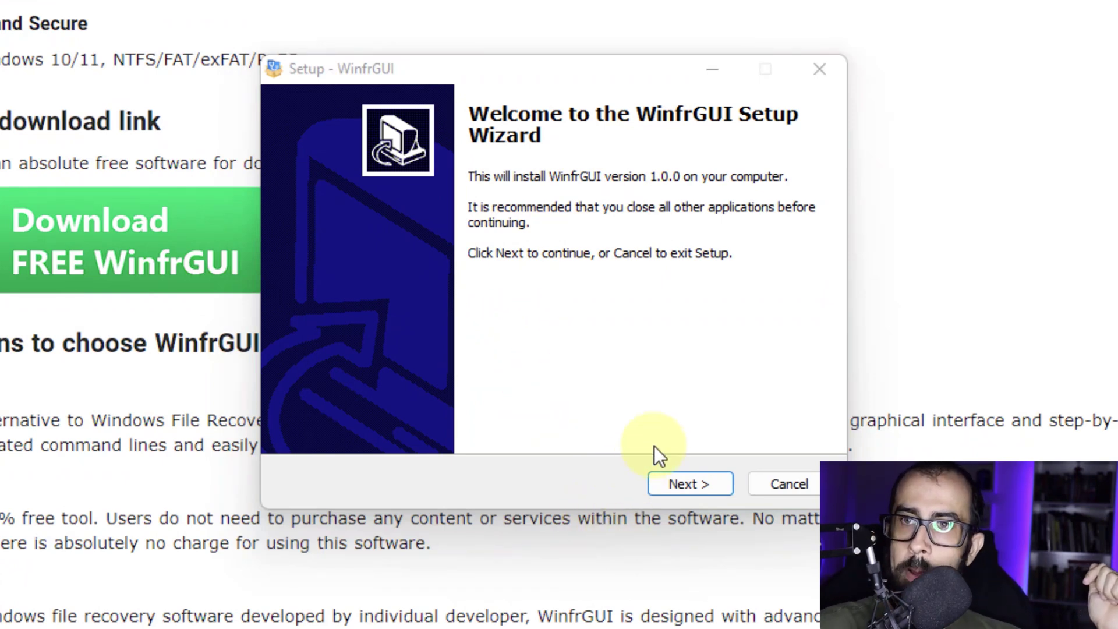
pyautogui.click(684, 477)
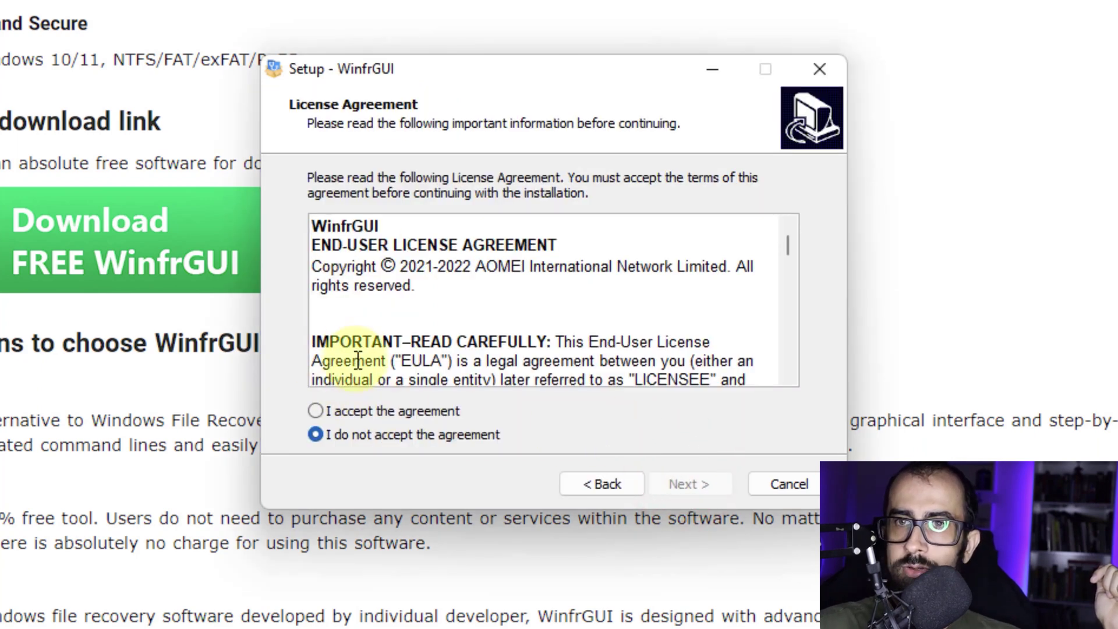
pyautogui.click(361, 411)
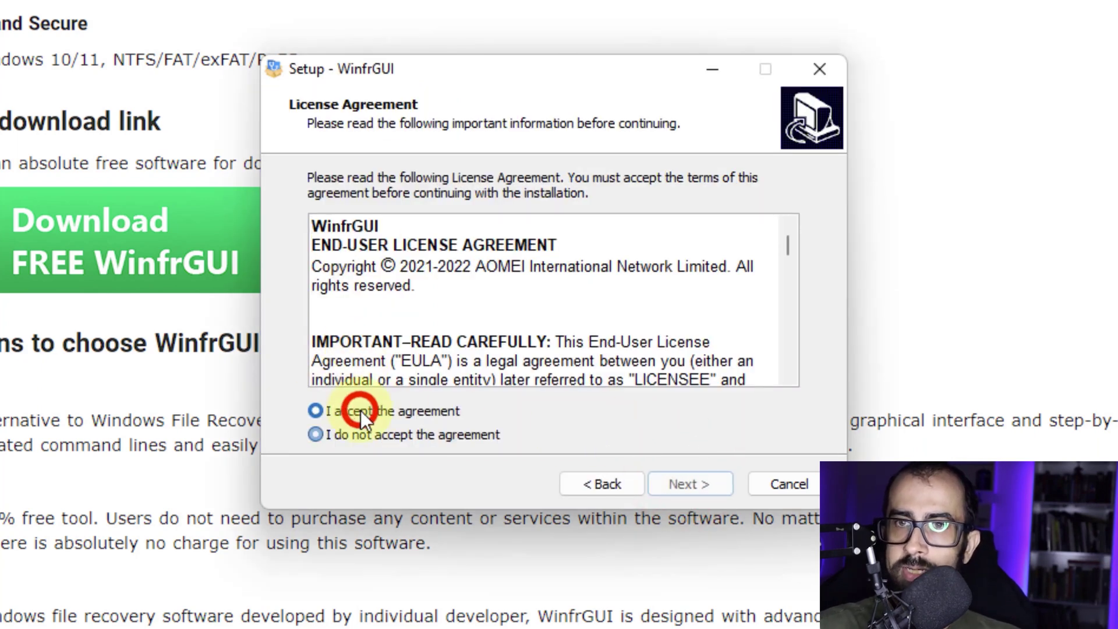
pyautogui.click(688, 486)
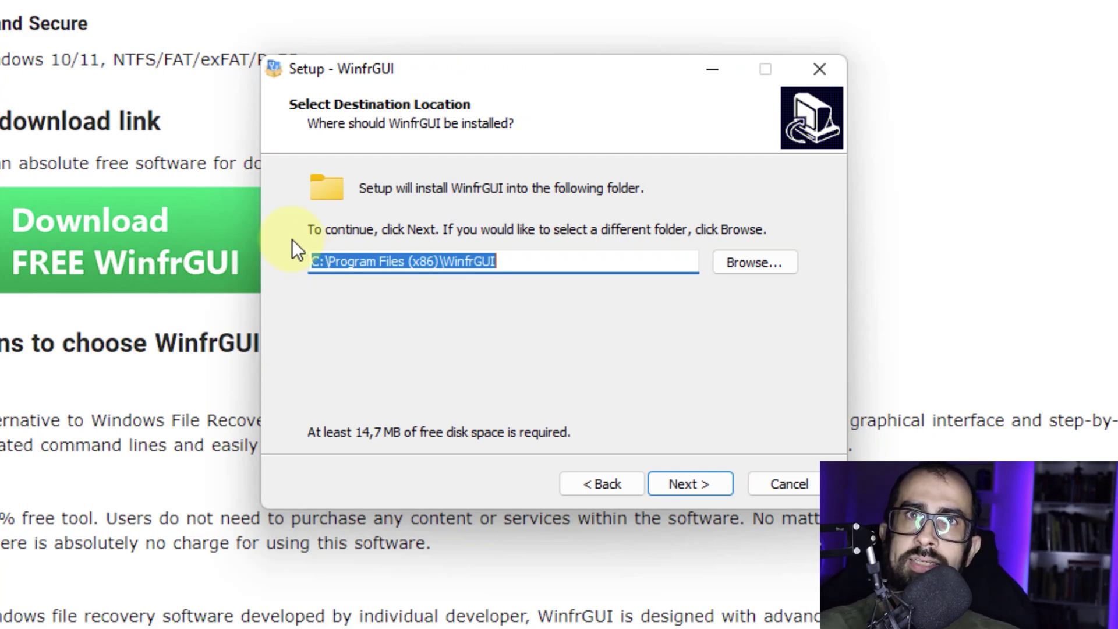
# Install WinfrGUI in C:\Program Files (x86)\WinfrGUI and launch it when setup finishes.
pyautogui.click(693, 482)
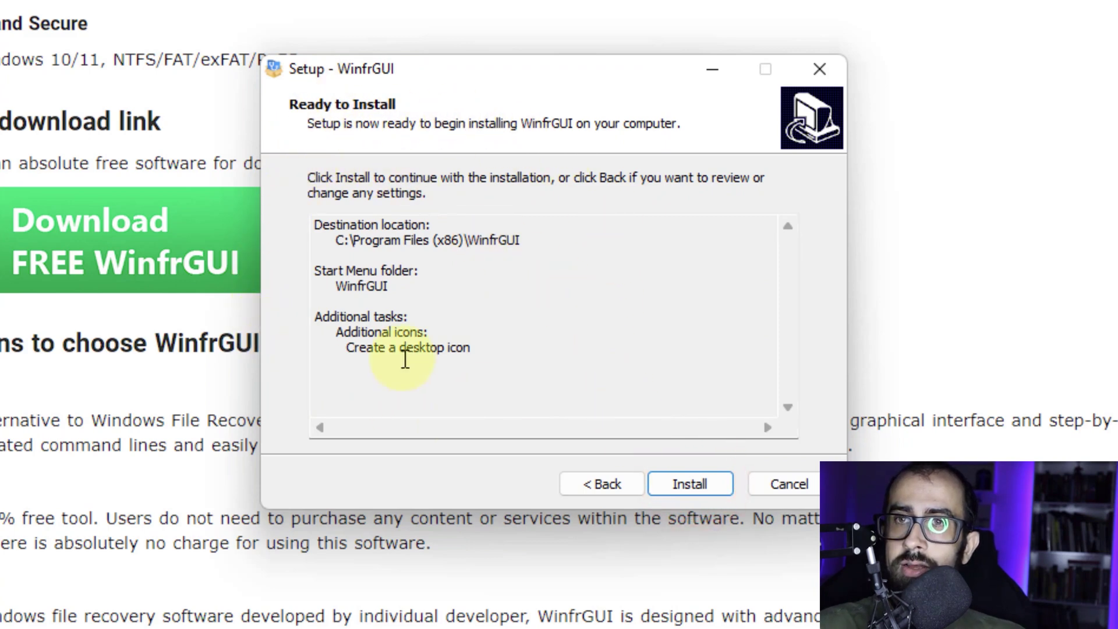
pyautogui.click(697, 487)
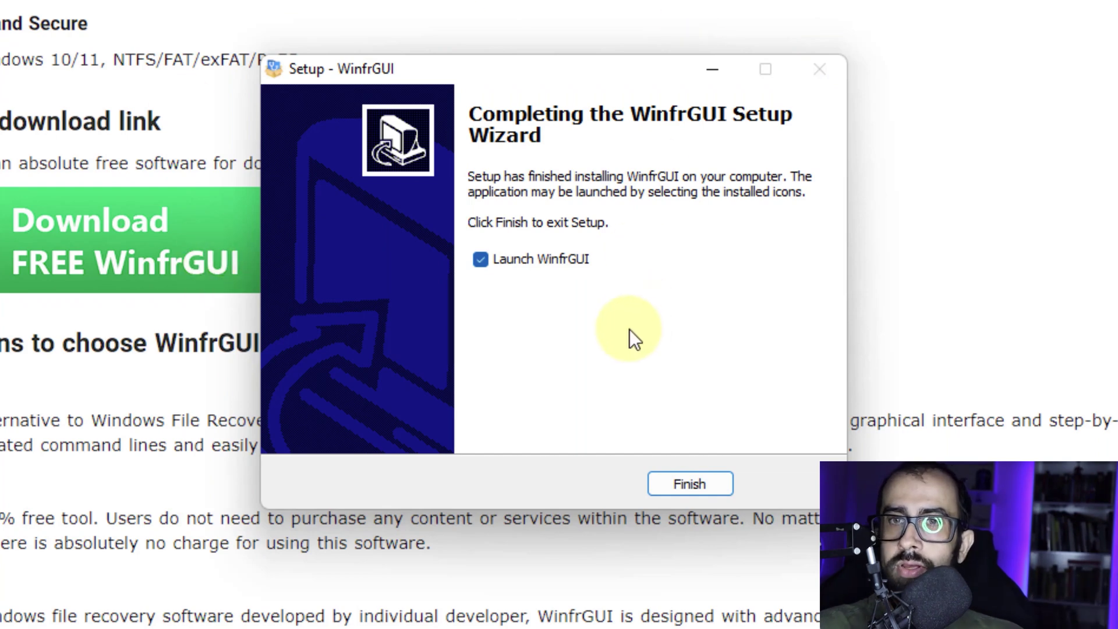
pyautogui.click(687, 482)
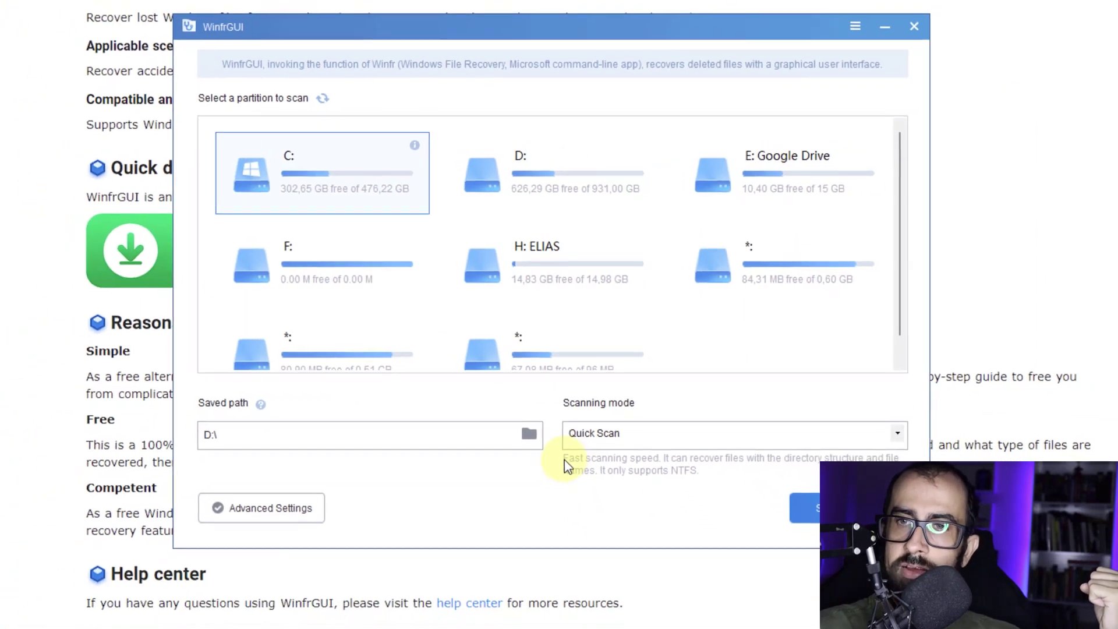
# Set the saved path for recovered files to the H: drive.
pyautogui.click(564, 459)
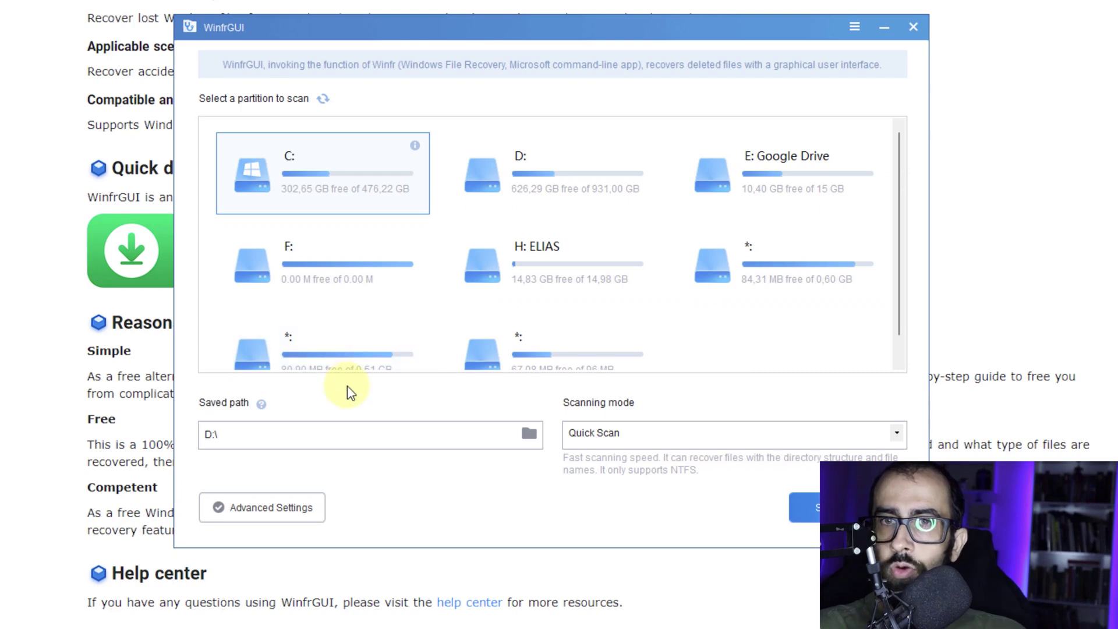
pyautogui.doubleClick(273, 438)
pyautogui.click(270, 430)
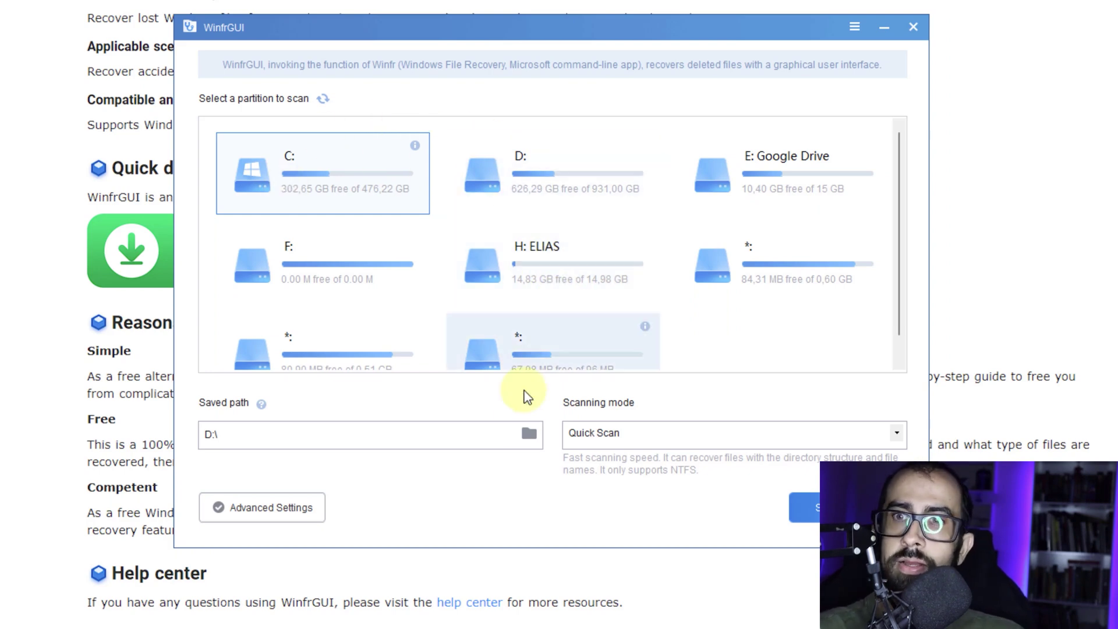
pyautogui.click(525, 443)
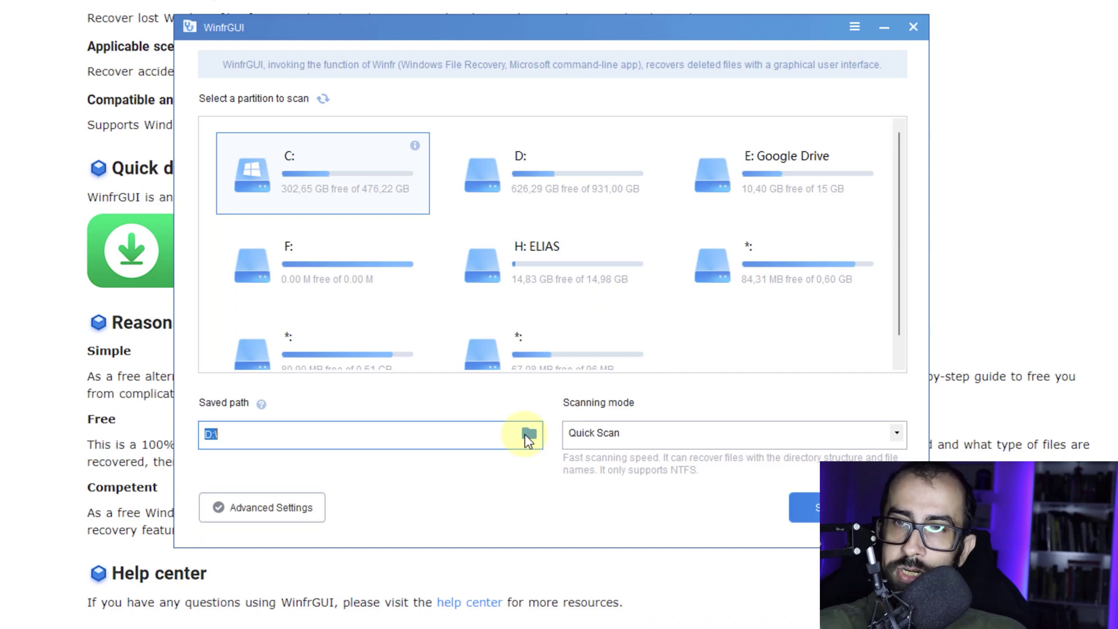
pyautogui.click(530, 435)
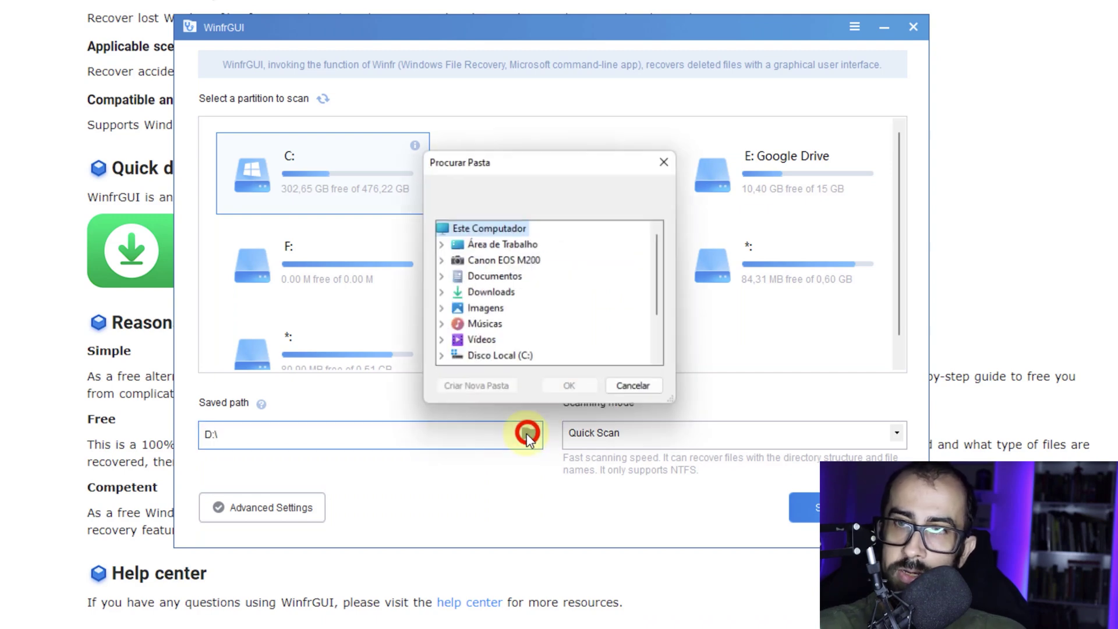
pyautogui.moveTo(662, 270); pyautogui.dragTo(661, 324)
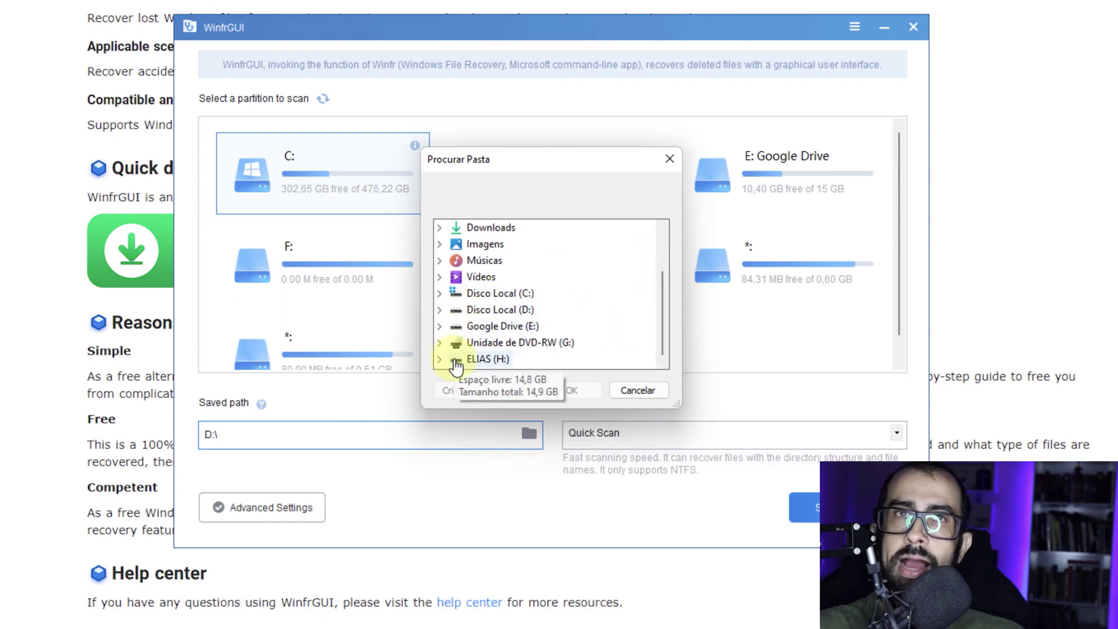
pyautogui.click(483, 361)
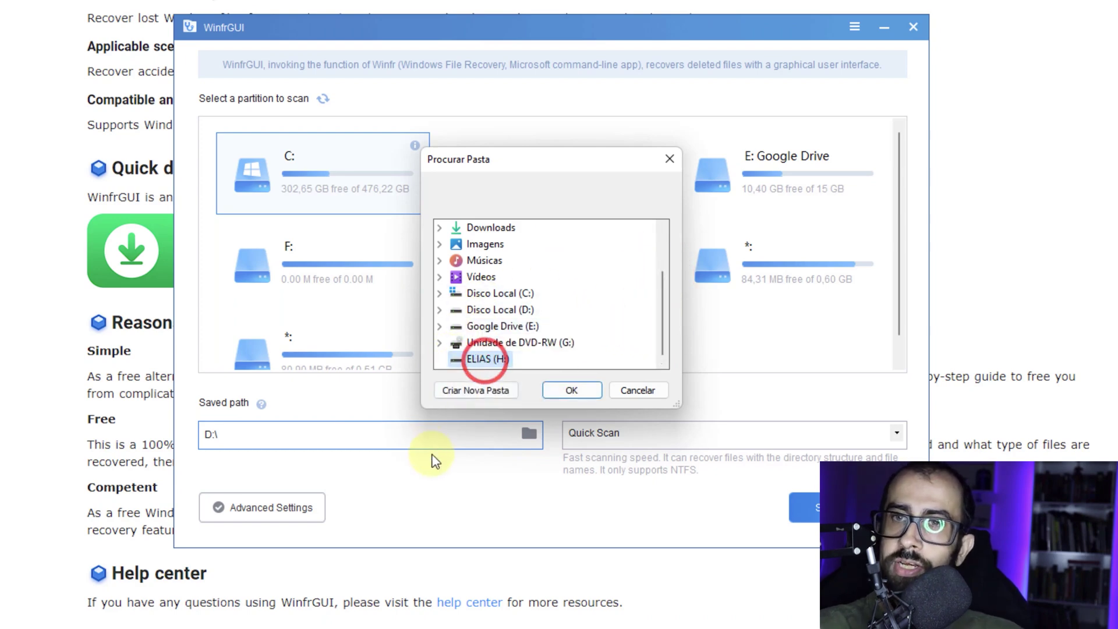
pyautogui.click(576, 393)
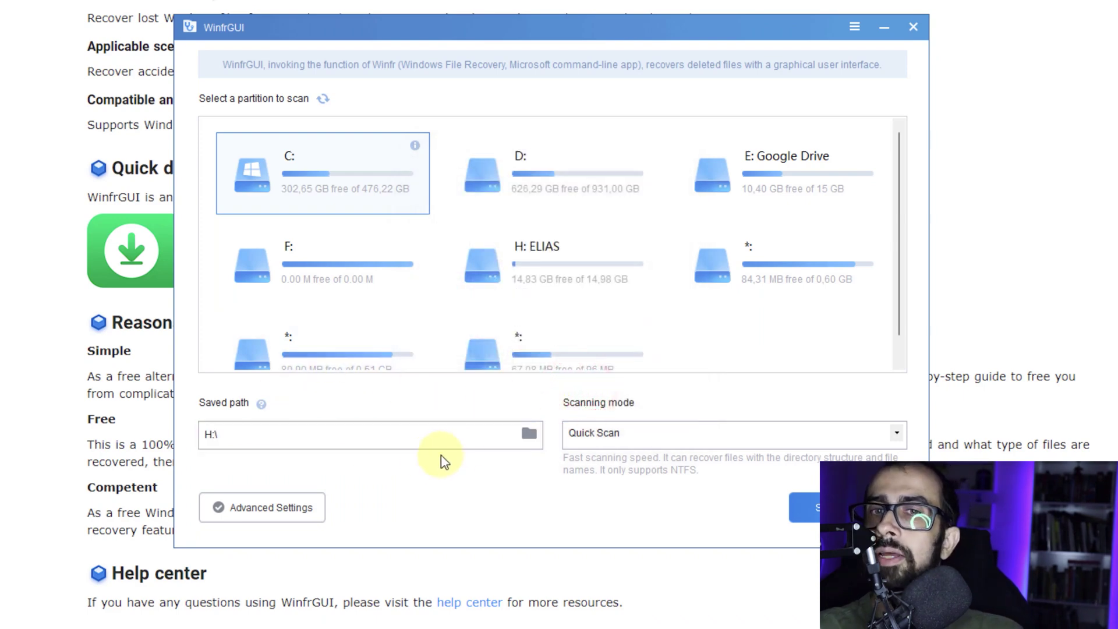
pyautogui.click(528, 436)
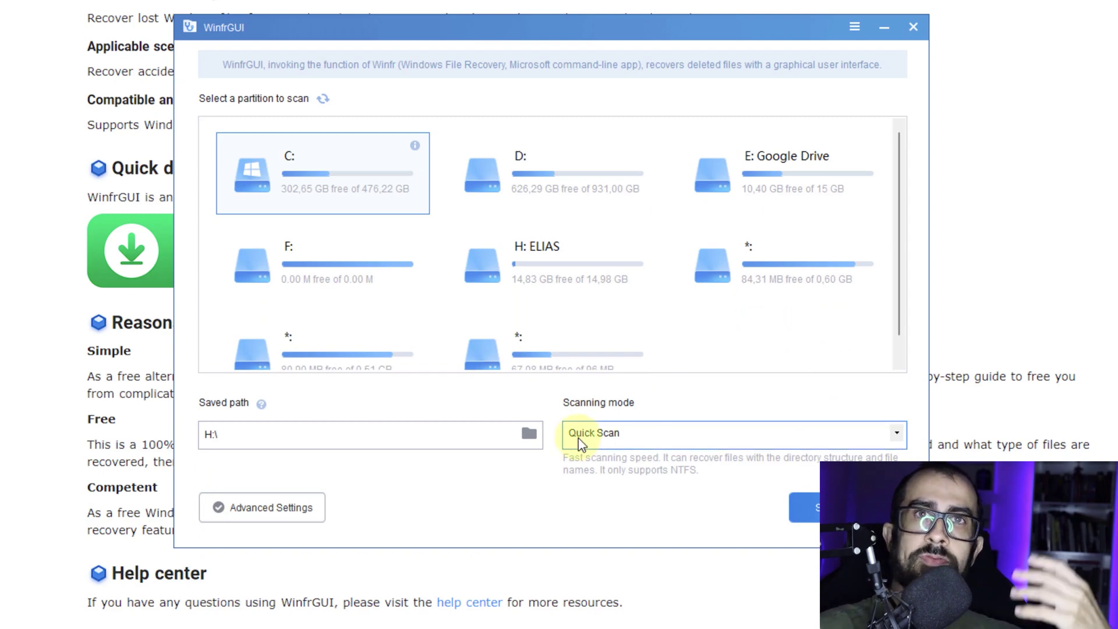
# Choose Quick Scan as the scanning mode.
pyautogui.click(895, 438)
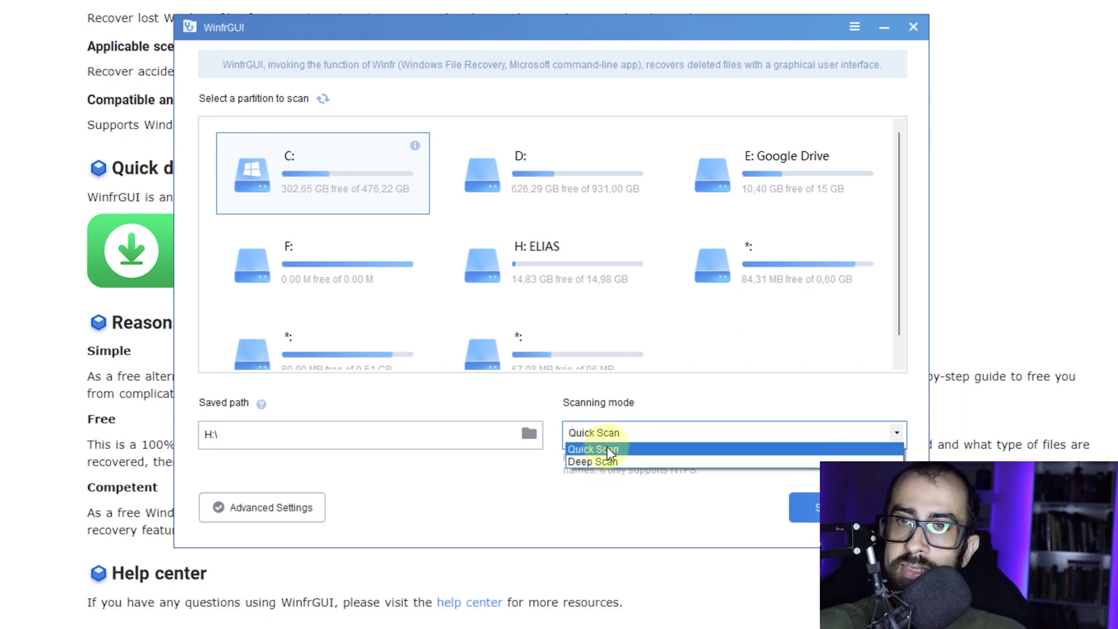
pyautogui.click(628, 448)
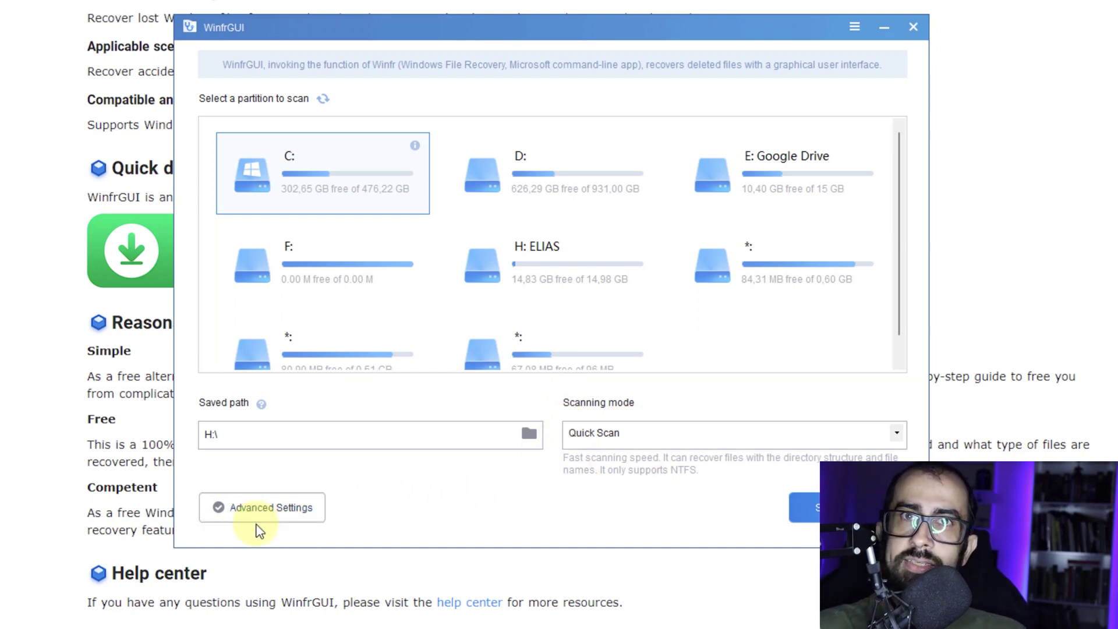
# In the advanced settings, set Arquivos de Programas on C: as the target folder, leaving all file types unselected.
pyautogui.click(315, 513)
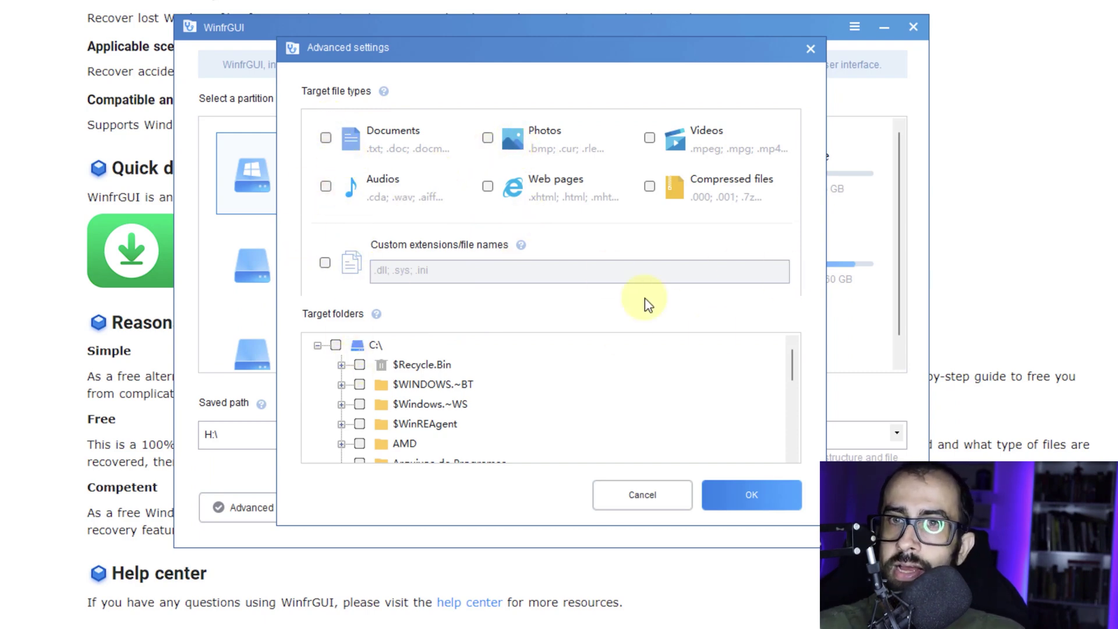
pyautogui.moveTo(790, 373); pyautogui.dragTo(792, 389)
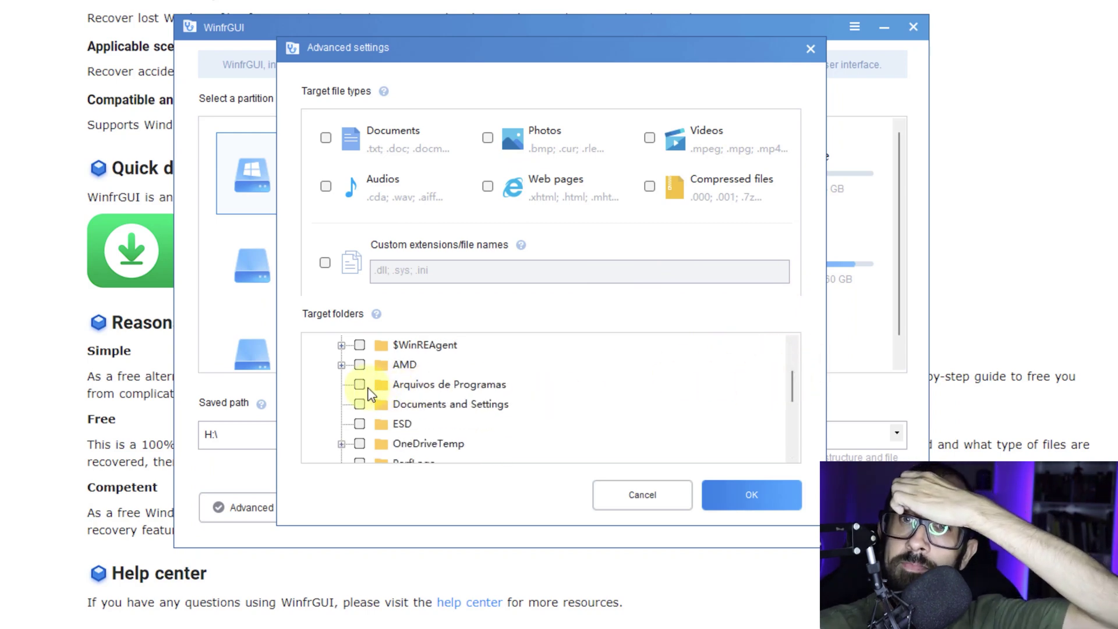
pyautogui.click(359, 386)
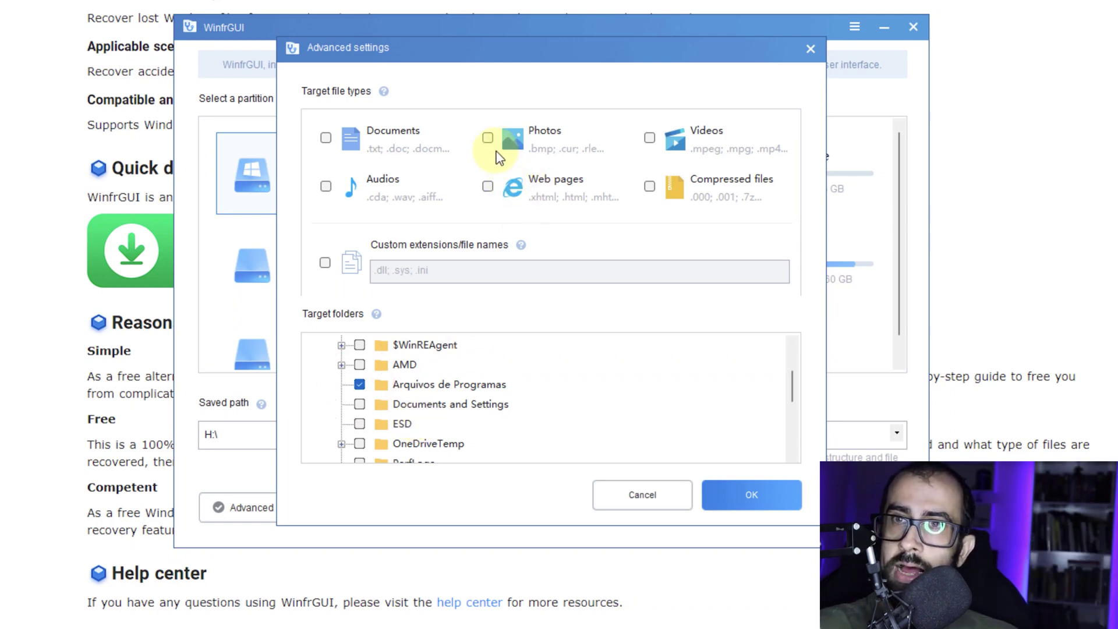
pyautogui.click(489, 138)
pyautogui.click(488, 138)
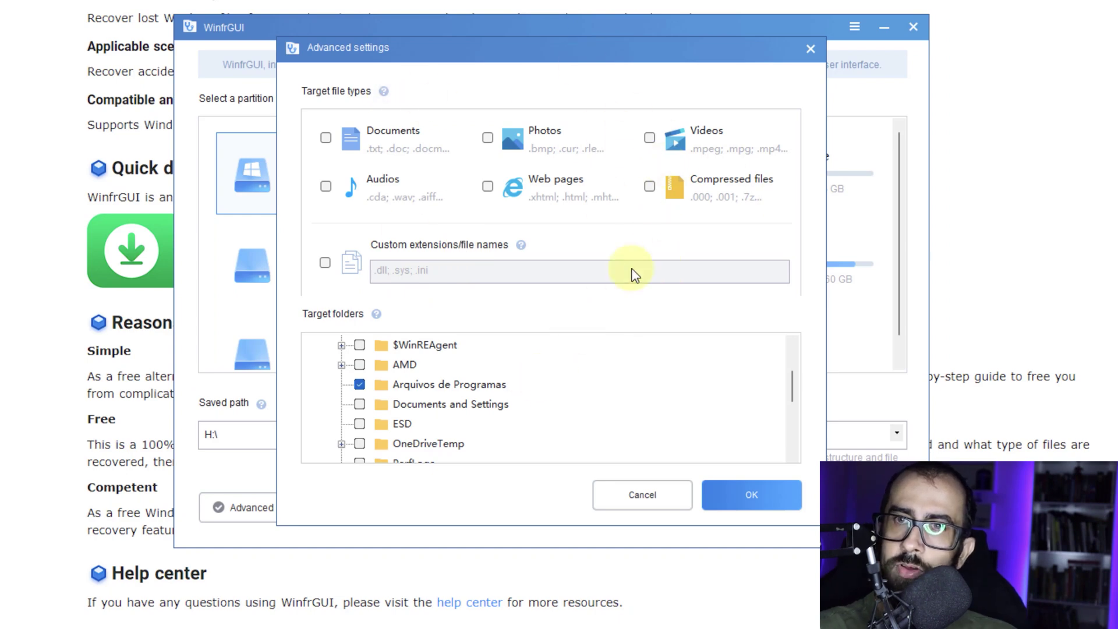
pyautogui.click(764, 491)
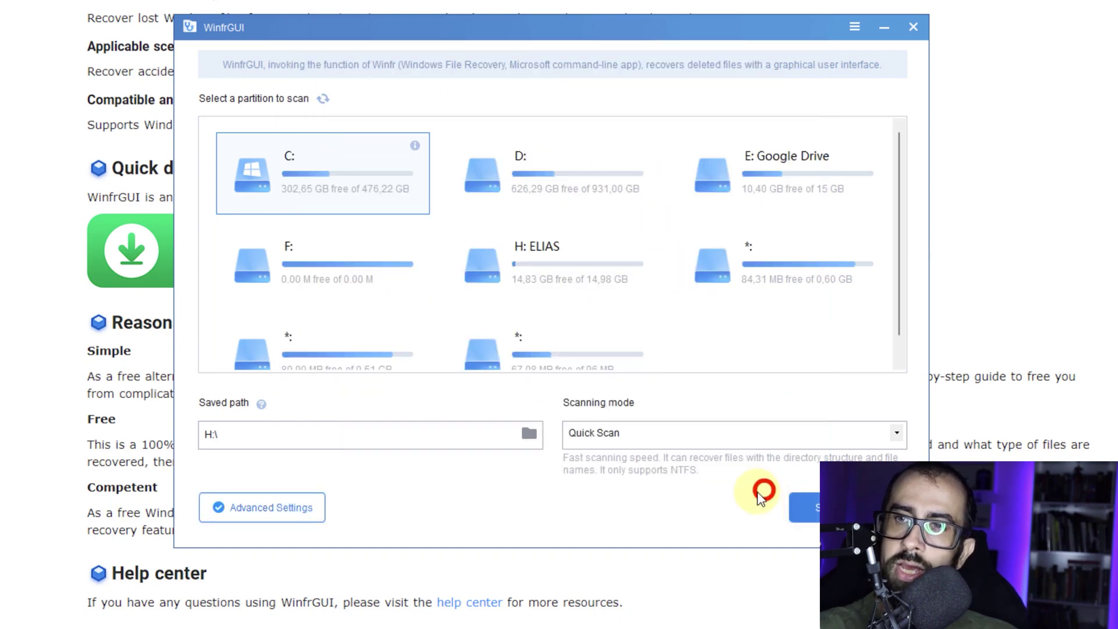
# Start the file recovery on the C: partition.
pyautogui.click(601, 516)
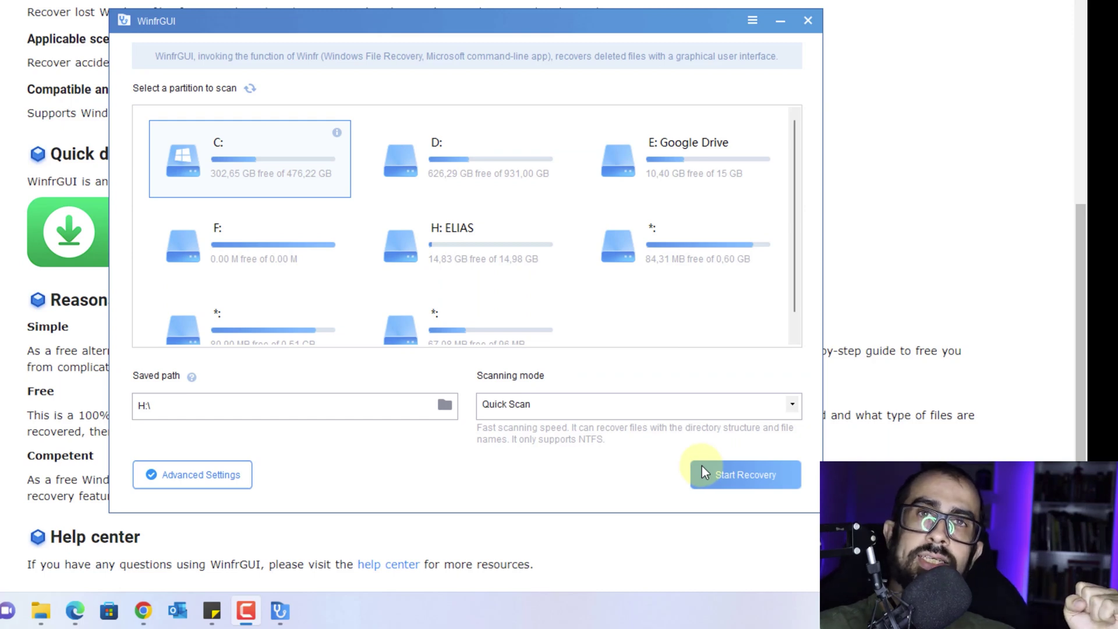
pyautogui.click(743, 479)
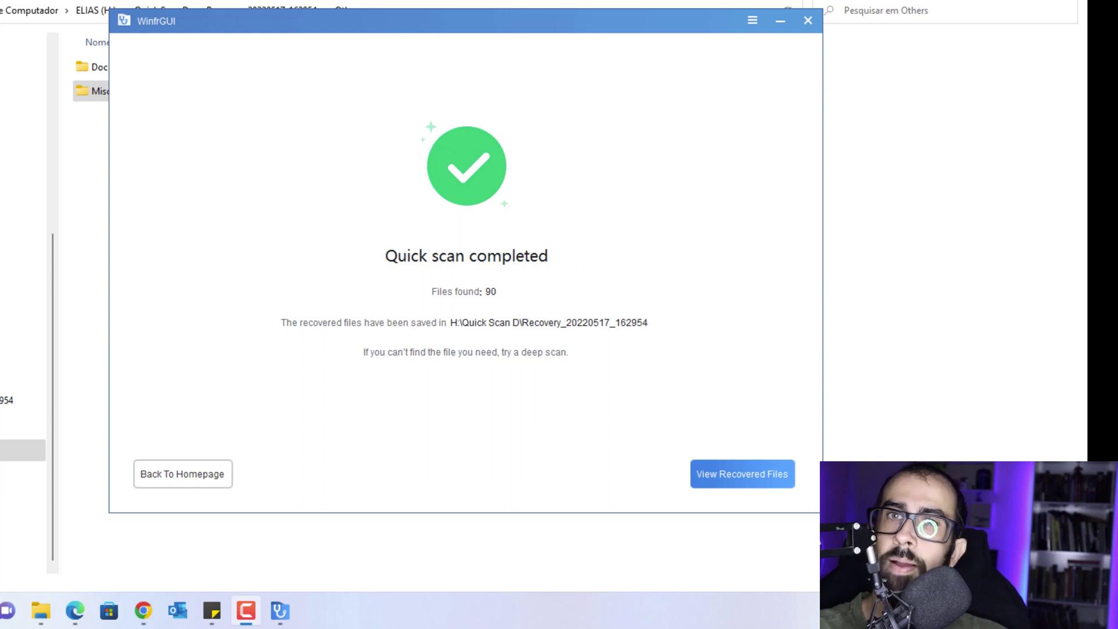
# In File Explorer, open the Recovery_20220517_162954 folder inside Quick Scan D on the H: drive and check the Others folder's details.
pyautogui.click(598, 0)
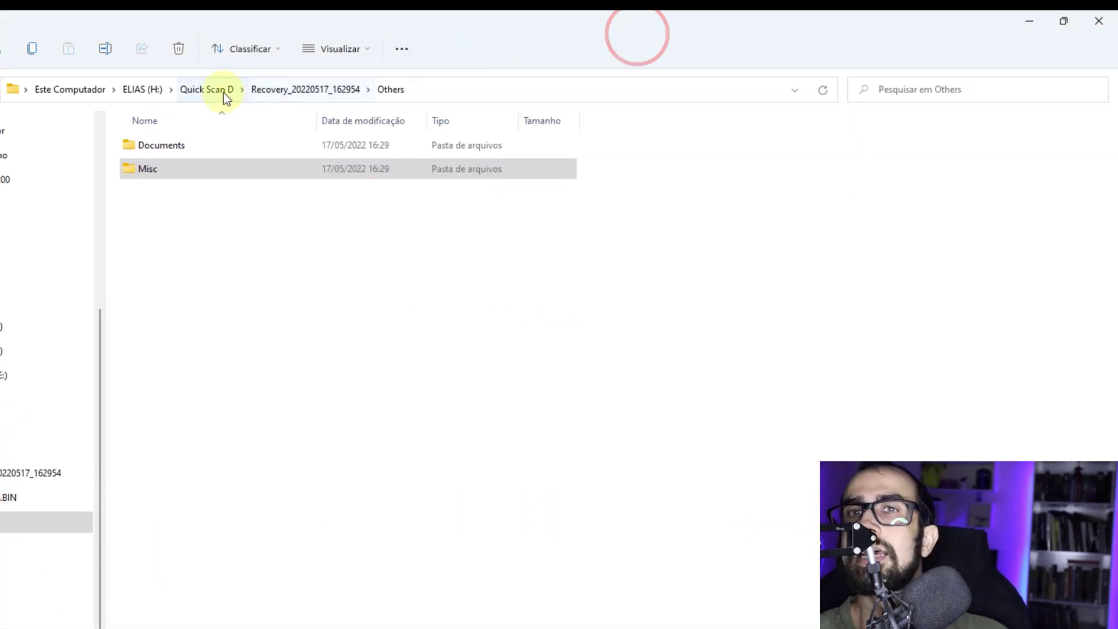
pyautogui.click(135, 92)
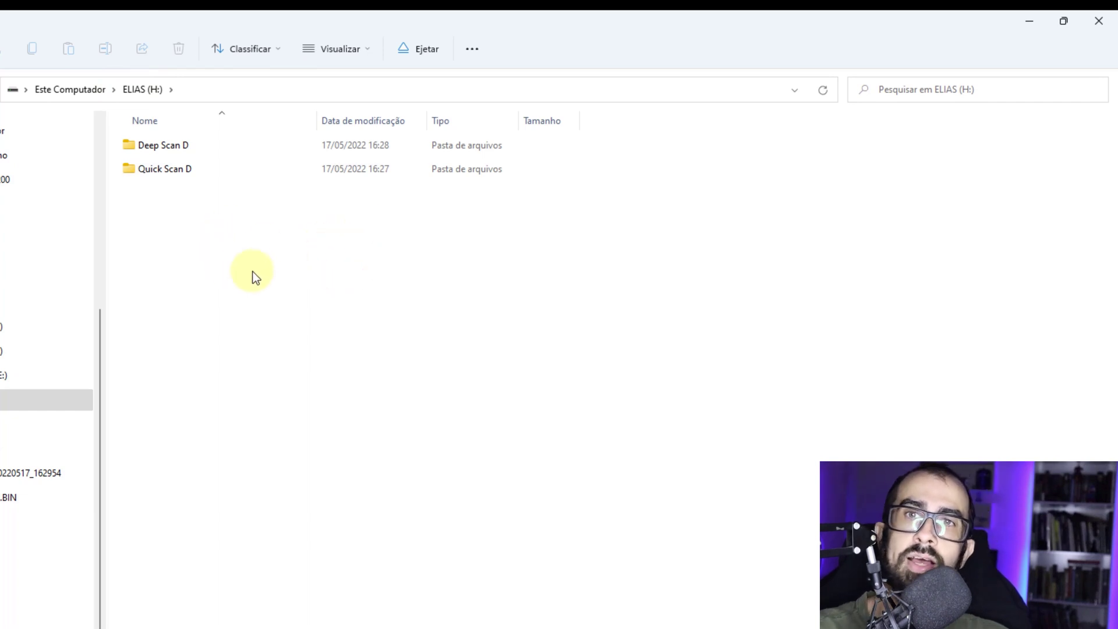
pyautogui.moveTo(212, 247); pyautogui.dragTo(129, 148)
pyautogui.click(158, 202)
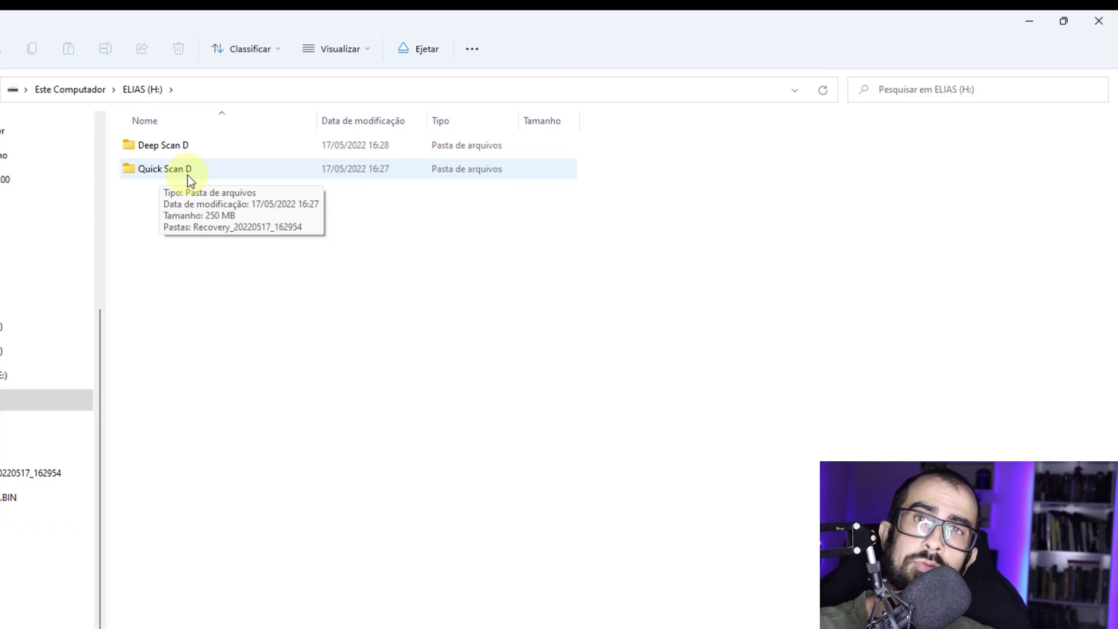
pyautogui.doubleClick(187, 175)
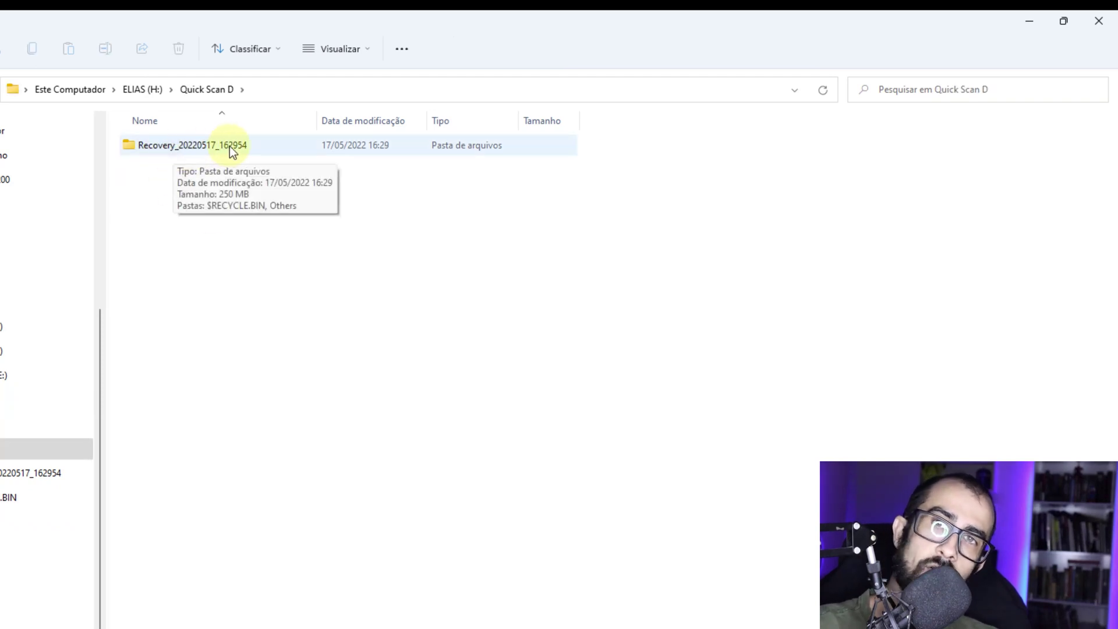
pyautogui.doubleClick(194, 149)
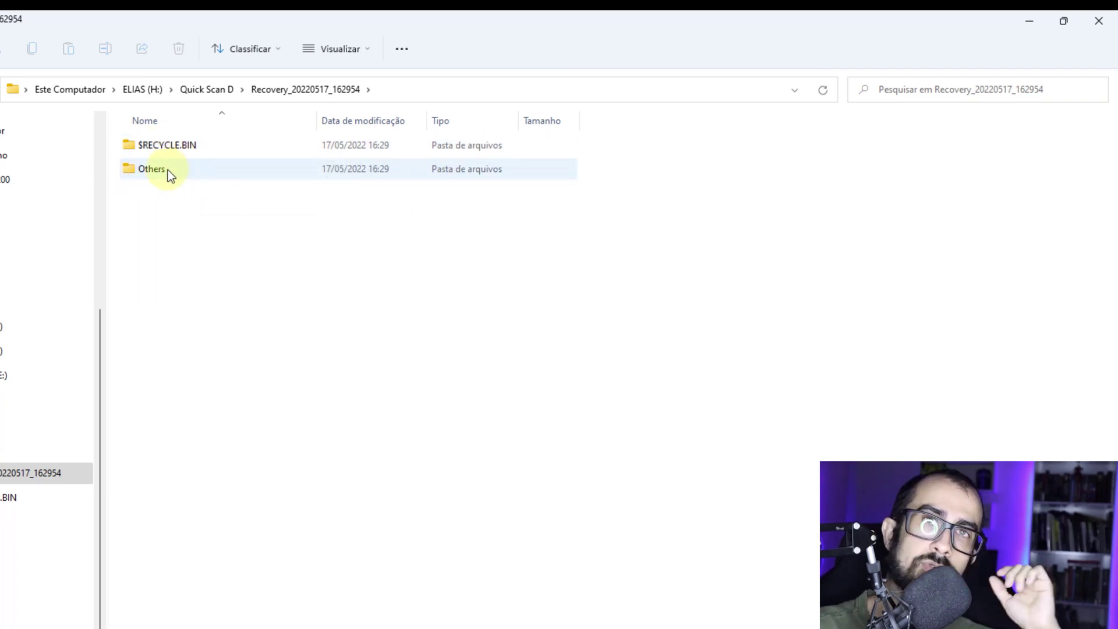
pyautogui.moveTo(168, 170)
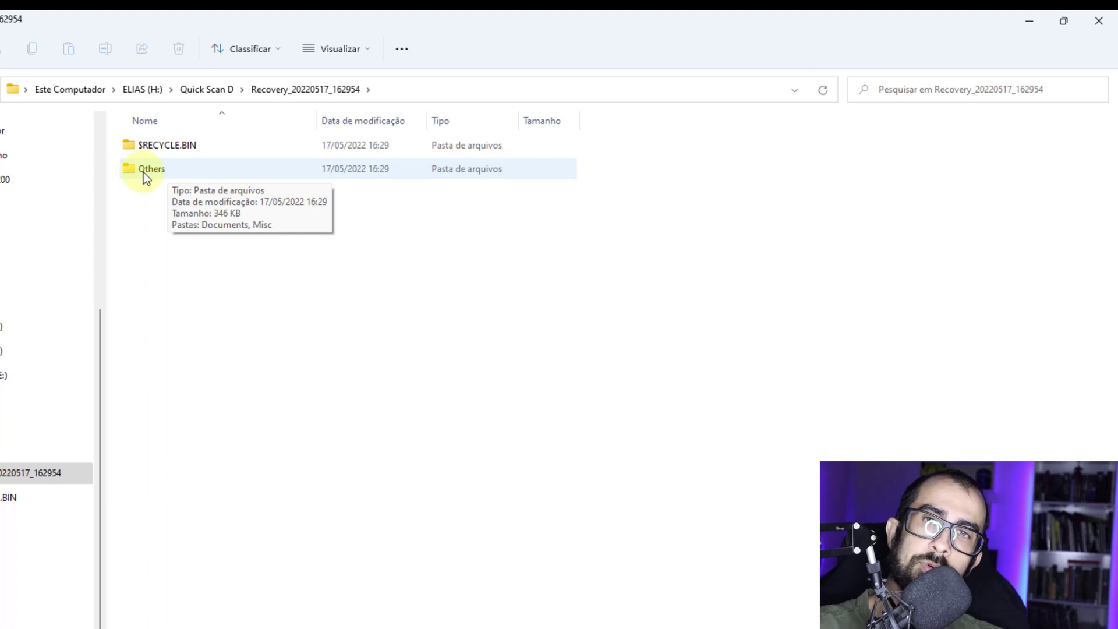
# Review the recovered text files in the txt folder under Others > Documents, and return to the Others folder.
pyautogui.doubleClick(143, 173)
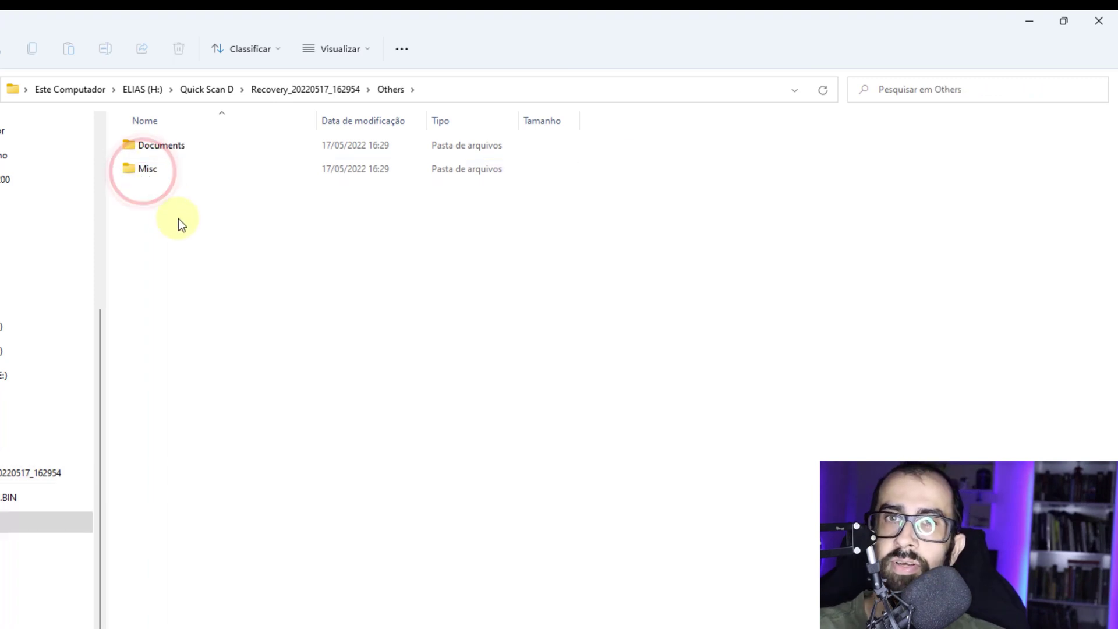
pyautogui.doubleClick(149, 146)
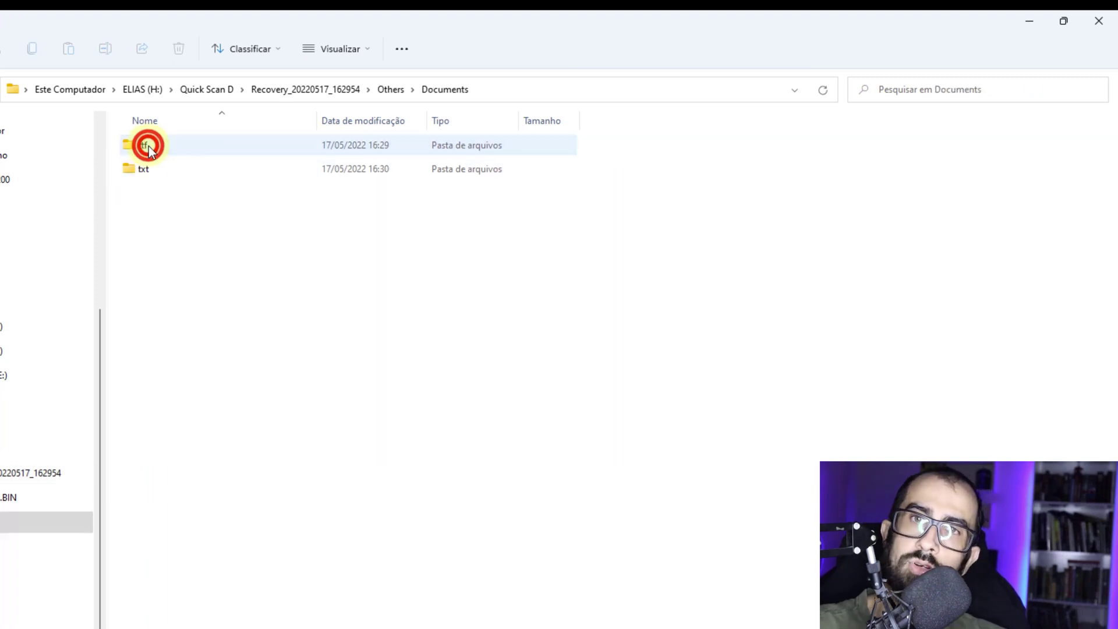
pyautogui.doubleClick(165, 169)
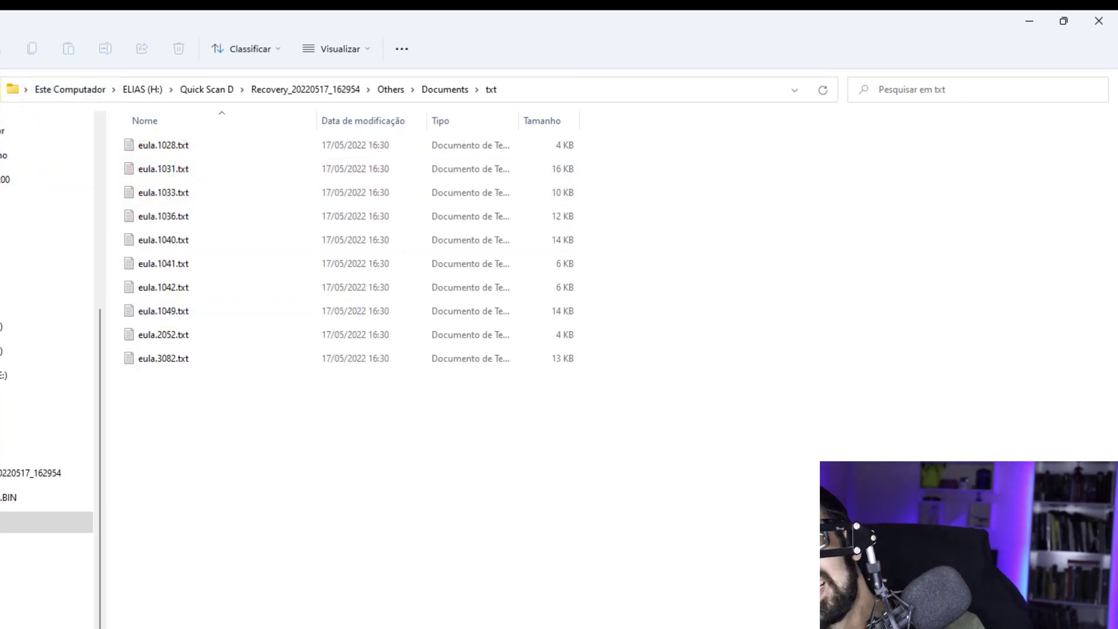
pyautogui.hotkey('alt', 'Left')
pyautogui.hotkey('alt', 'Left')
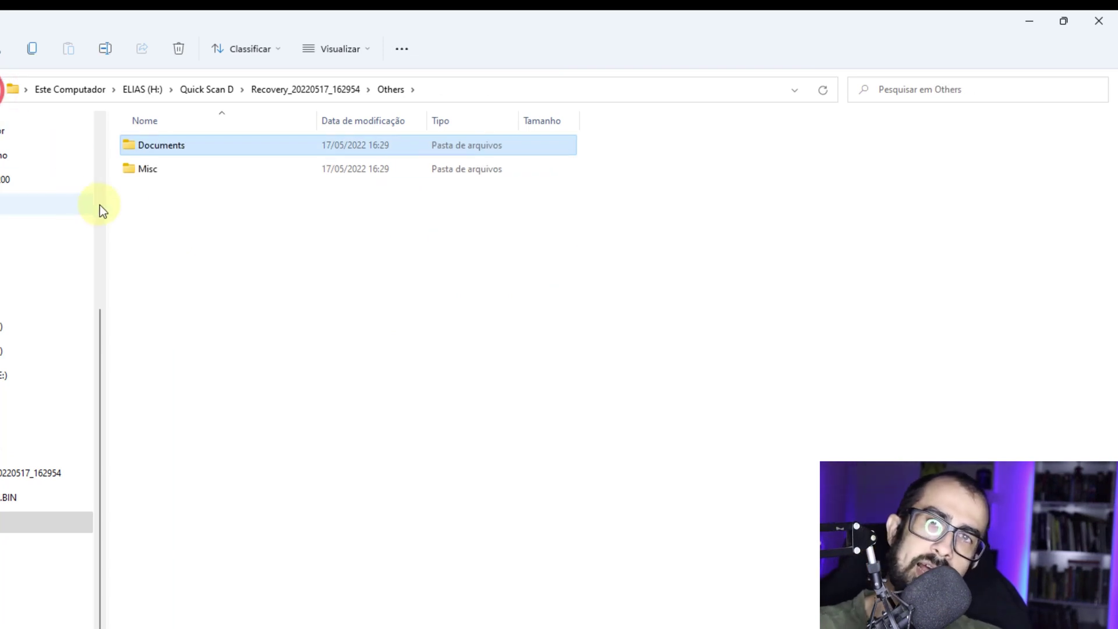
# Open the Misc folder, inspect the recovered project files in its prproj subfolder, and return to Misc.
pyautogui.doubleClick(136, 173)
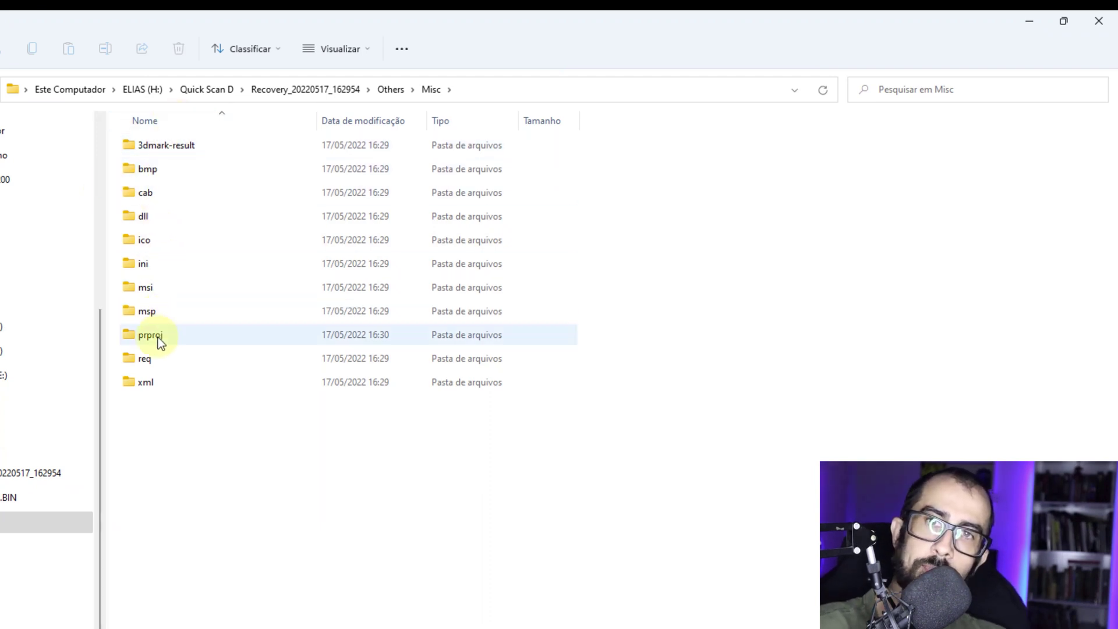
pyautogui.moveTo(147, 336)
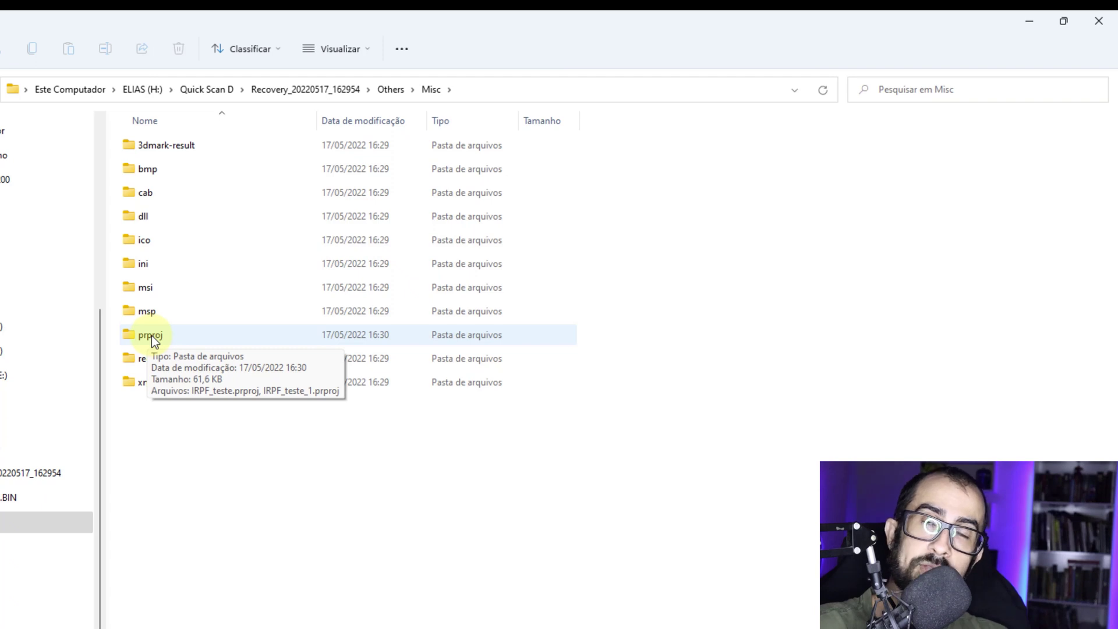
pyautogui.doubleClick(151, 335)
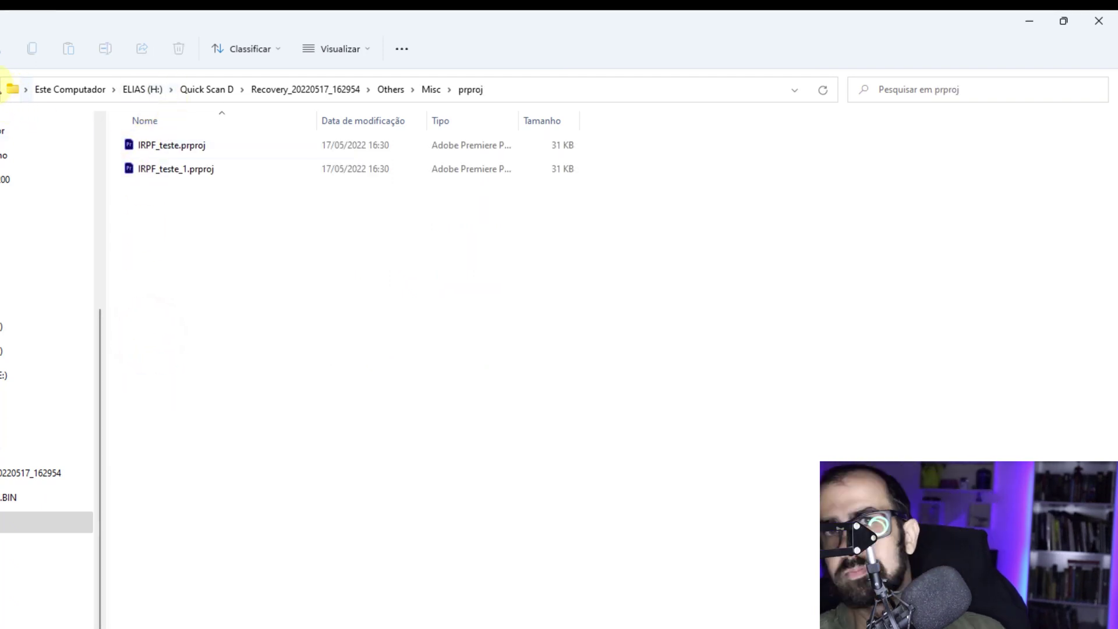
pyautogui.click(2, 87)
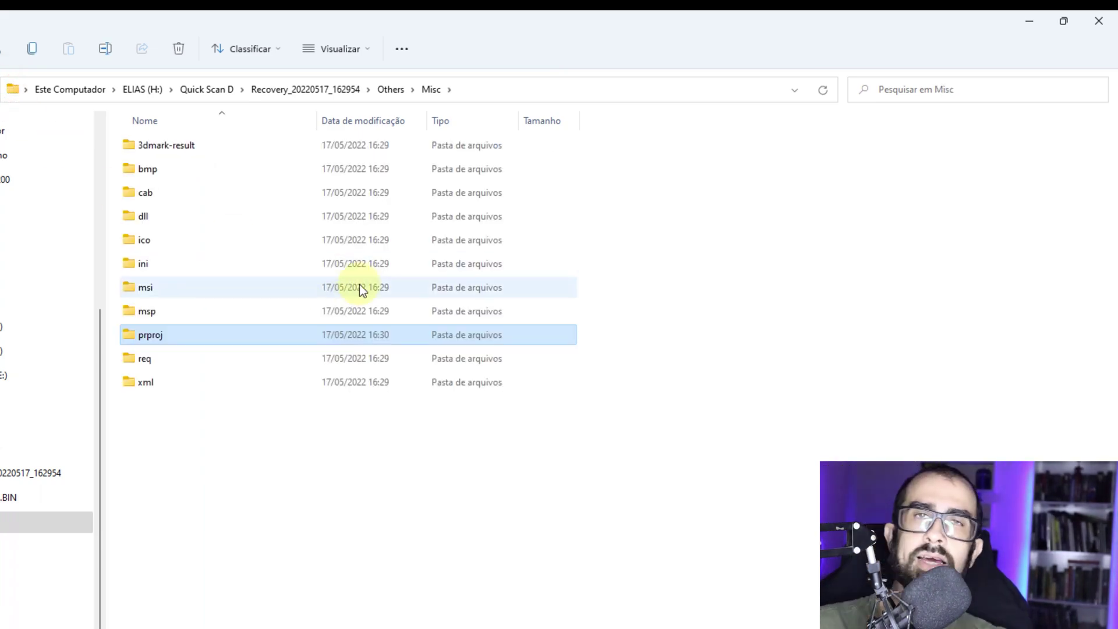